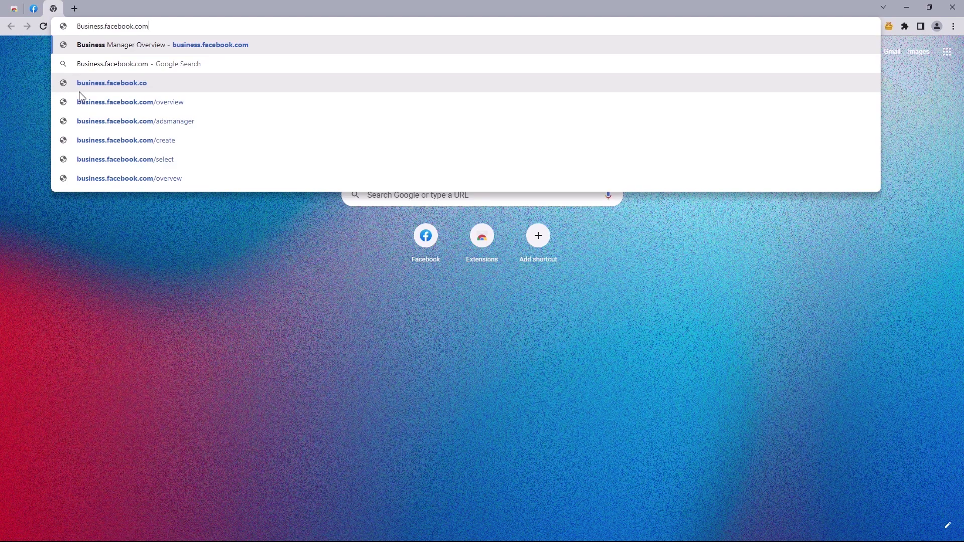
- Open the Business Manager create-account page and submit the filled business account form
{"action": "key", "text": "Return"}
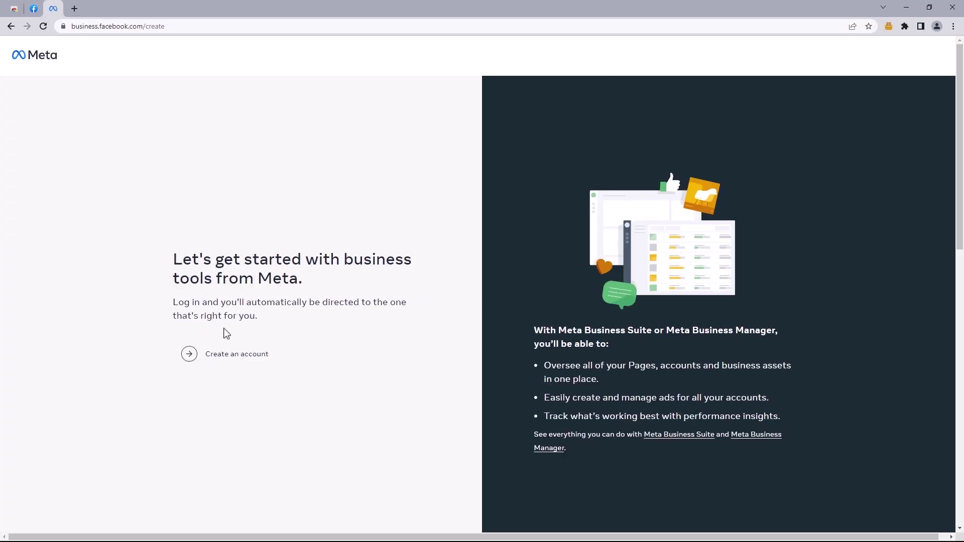
{"action": "left_click", "coordinate": [232, 353]}
{"action": "left_click", "coordinate": [652, 400]}
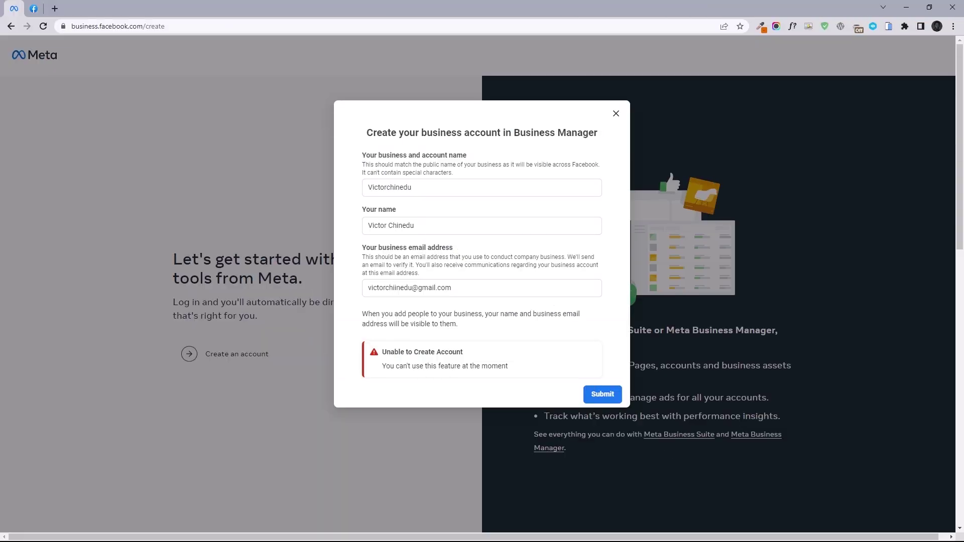
- Clear Chrome's cached images and files for All time, then close Settings
{"action": "left_click", "coordinate": [953, 26]}
{"action": "mouse_move", "coordinate": [882, 172]}
{"action": "left_click", "coordinate": [772, 216]}
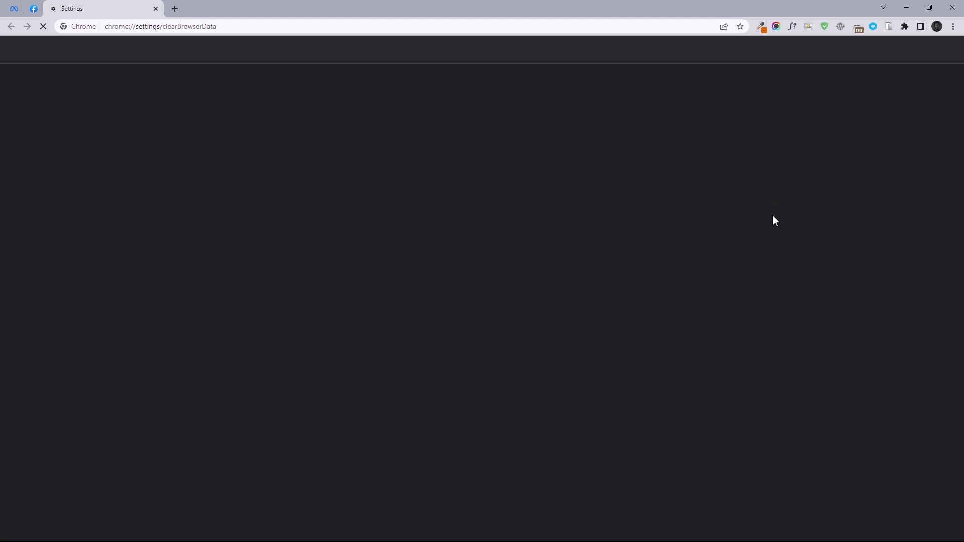
{"action": "left_click", "coordinate": [473, 189]}
{"action": "left_click", "coordinate": [442, 235]}
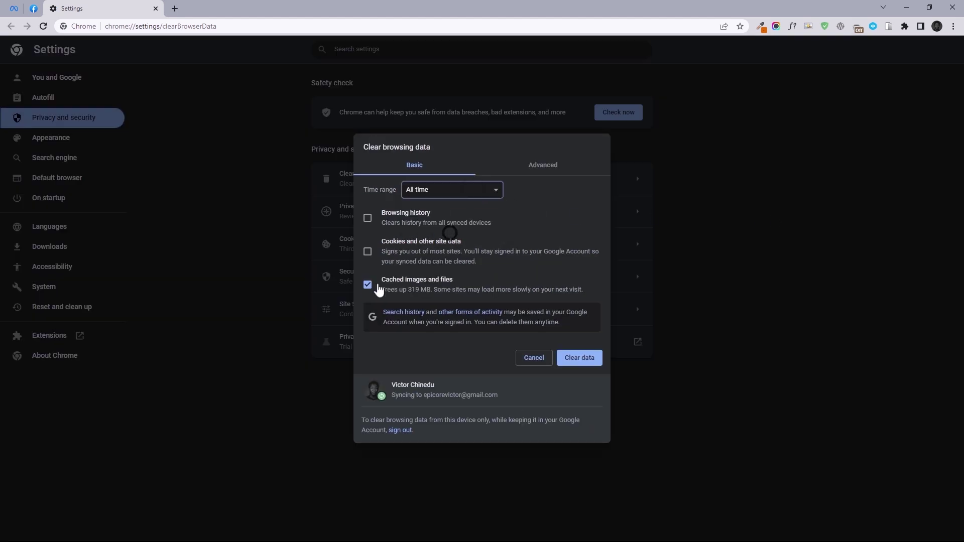
{"action": "left_click", "coordinate": [578, 358]}
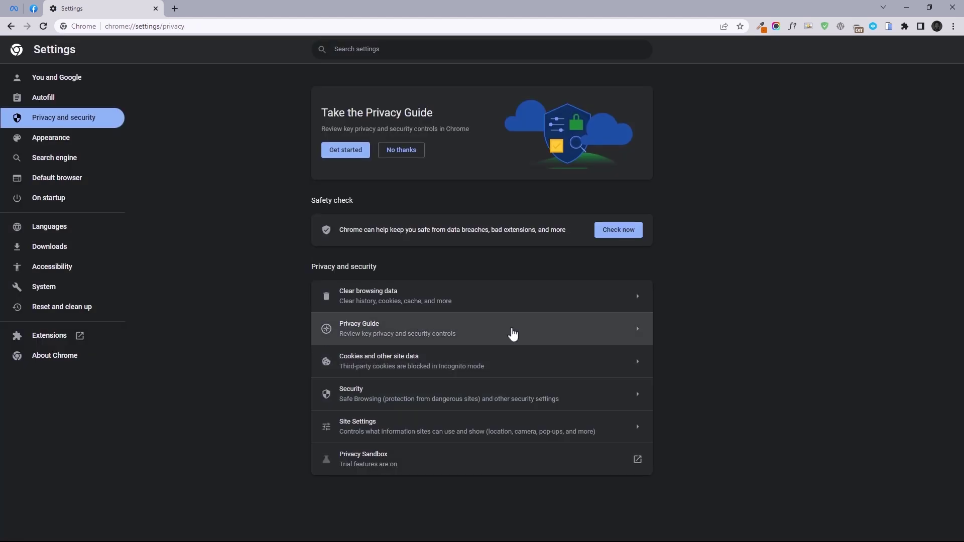
{"action": "left_click", "coordinate": [155, 9]}
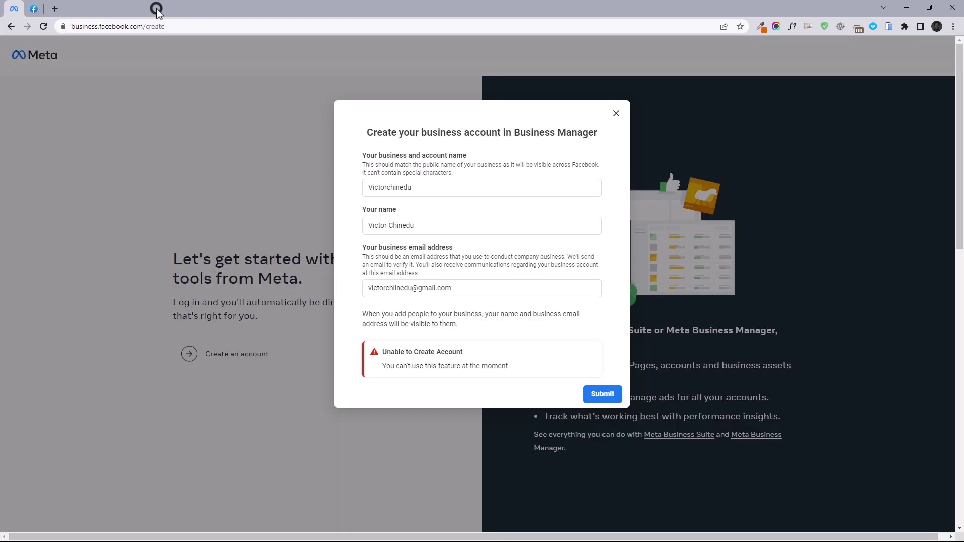
- On the Facebook tab, log out using the account avatar menu
{"action": "left_click", "coordinate": [34, 9]}
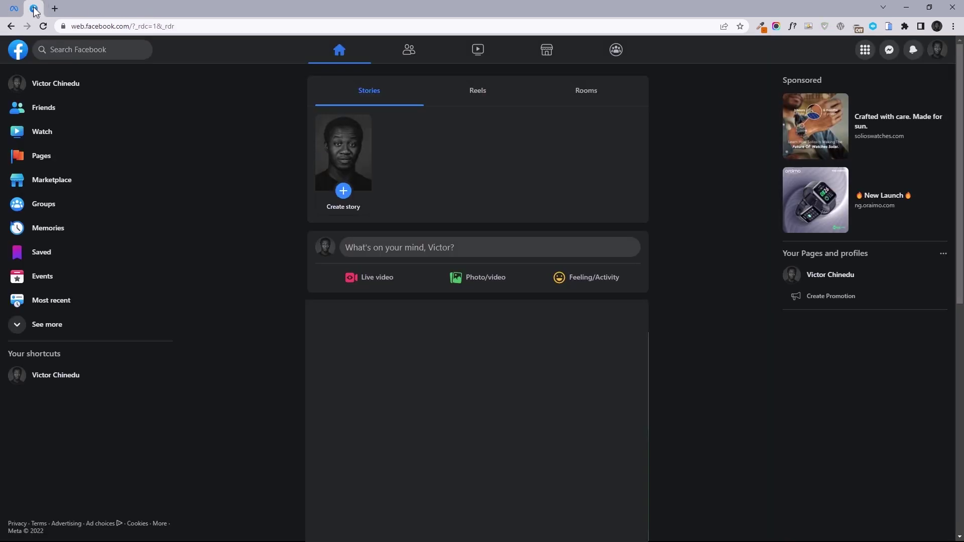
{"action": "left_click", "coordinate": [936, 55]}
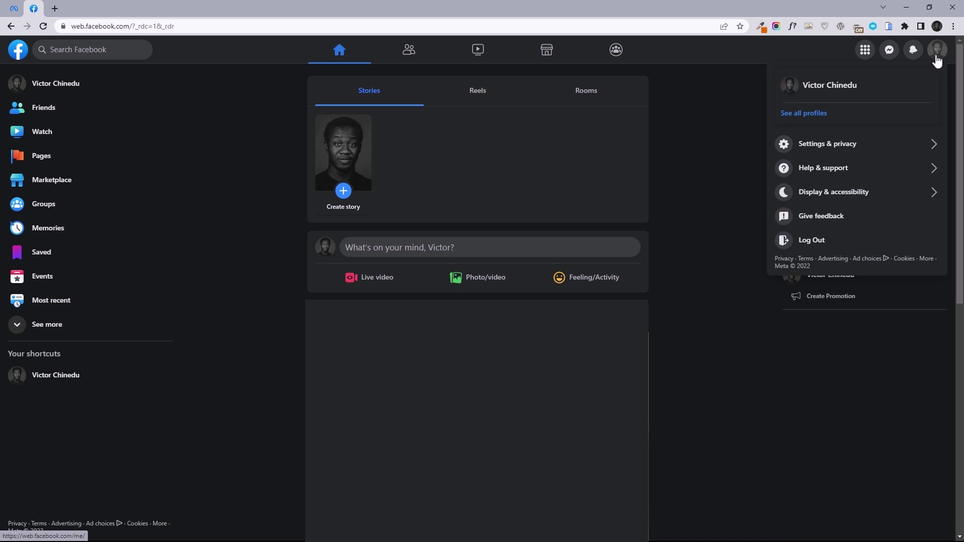
{"action": "left_click", "coordinate": [866, 241]}
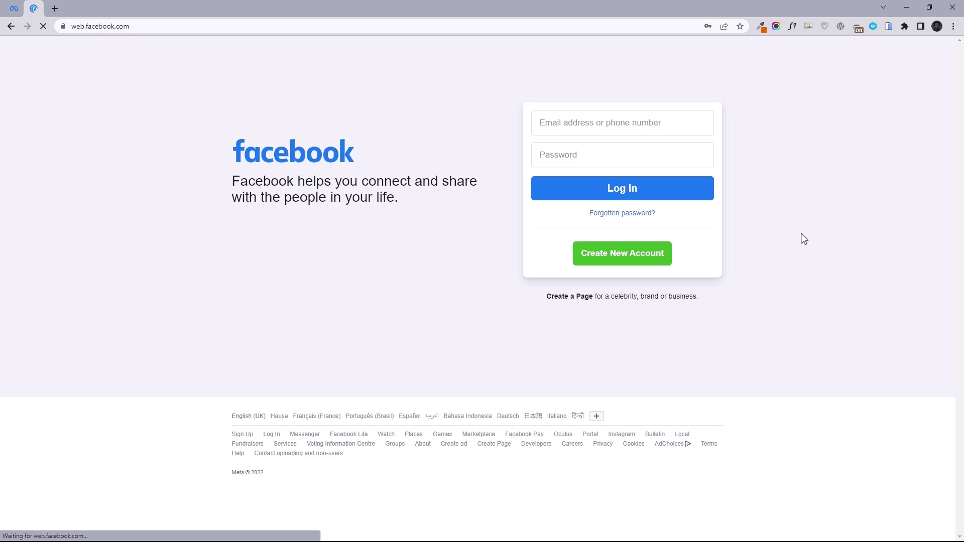
- Add a Chrome profile named 'FACEBOOK ACCOUNT' without signing in to any account
{"action": "left_click", "coordinate": [936, 26]}
{"action": "left_click", "coordinate": [853, 407]}
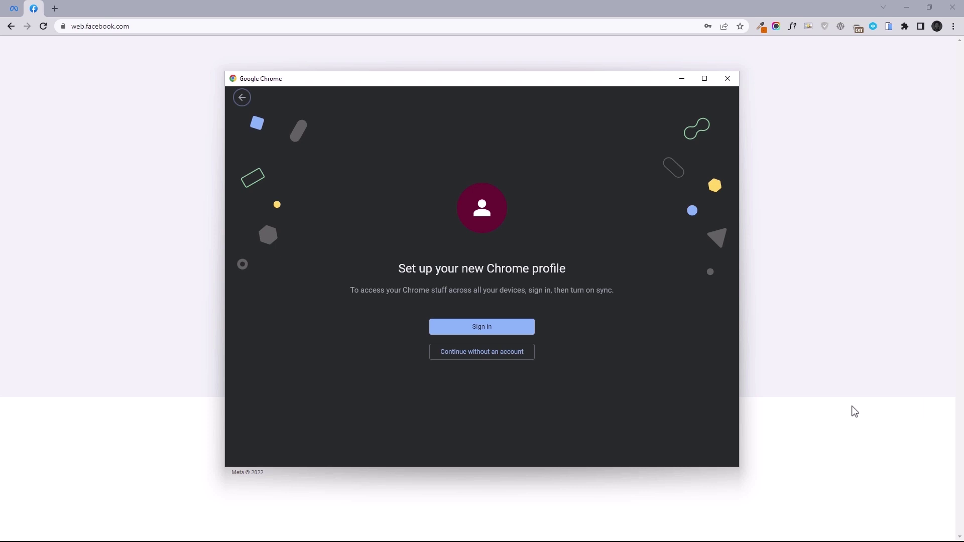
{"action": "left_click", "coordinate": [482, 358]}
{"action": "type", "text": "FACEBOOK ACCOUNT"}
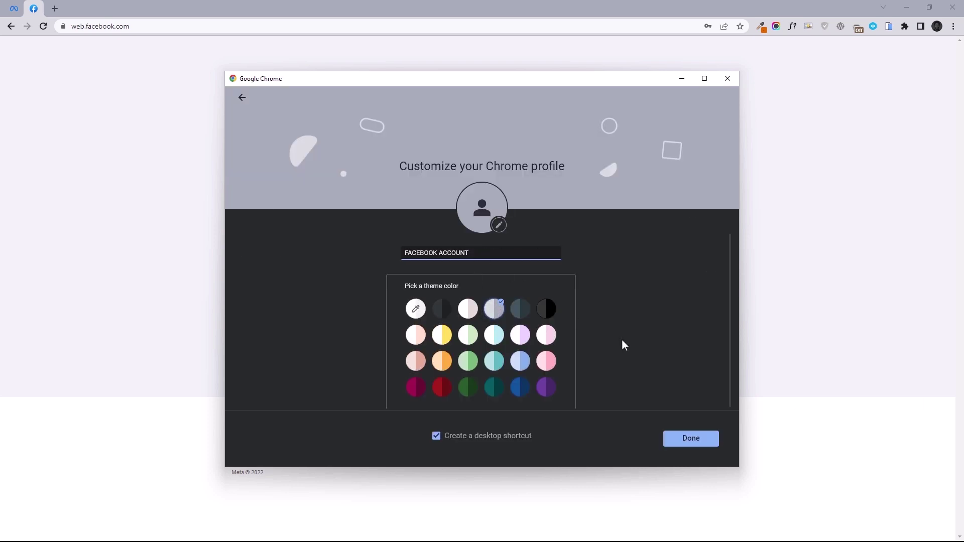
{"action": "left_click", "coordinate": [684, 442]}
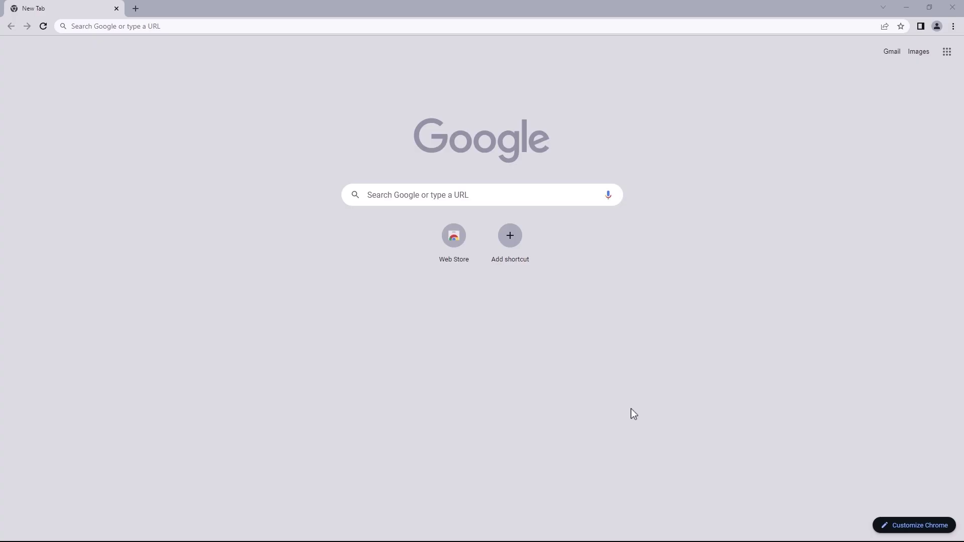
- Upload the colourful gradient image from the Desktop as the New Tab background
{"action": "left_click", "coordinate": [928, 528]}
{"action": "left_click", "coordinate": [450, 276]}
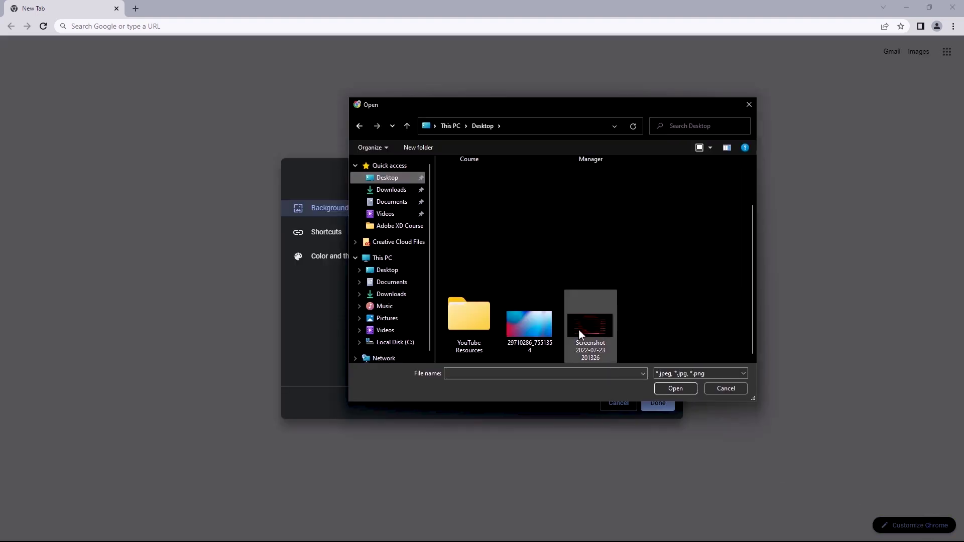
{"action": "double_click", "coordinate": [529, 324]}
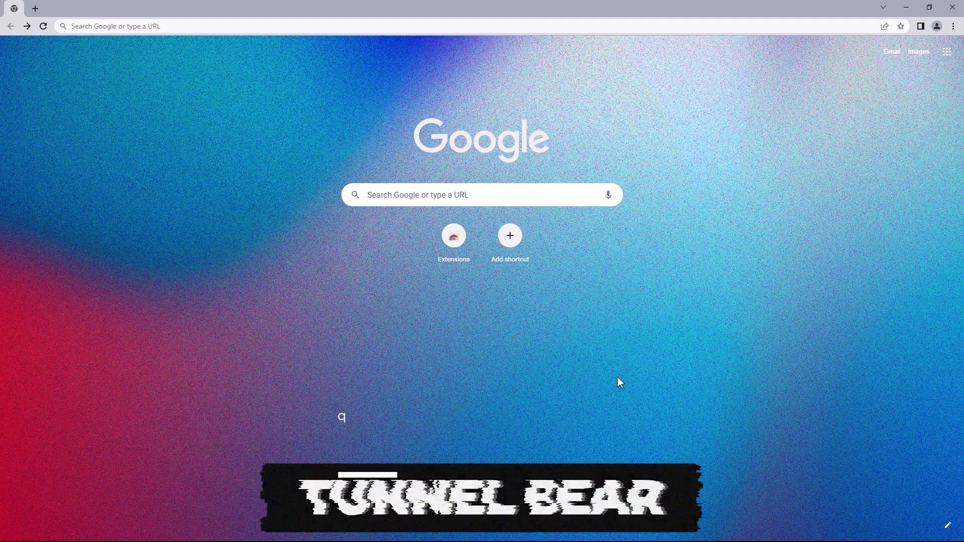
- Search the Chrome Web Store for 'Tunnel Bear' and install the TunnelBear VPN extension
{"action": "left_click", "coordinate": [450, 258]}
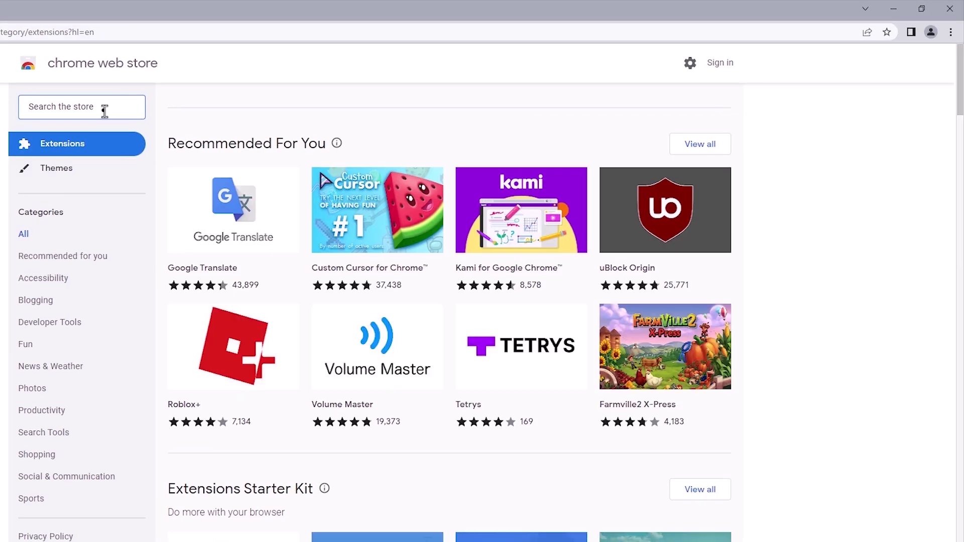
{"action": "left_click", "coordinate": [259, 91]}
{"action": "type", "text": "Tunnel Bear"}
{"action": "key", "text": "Return"}
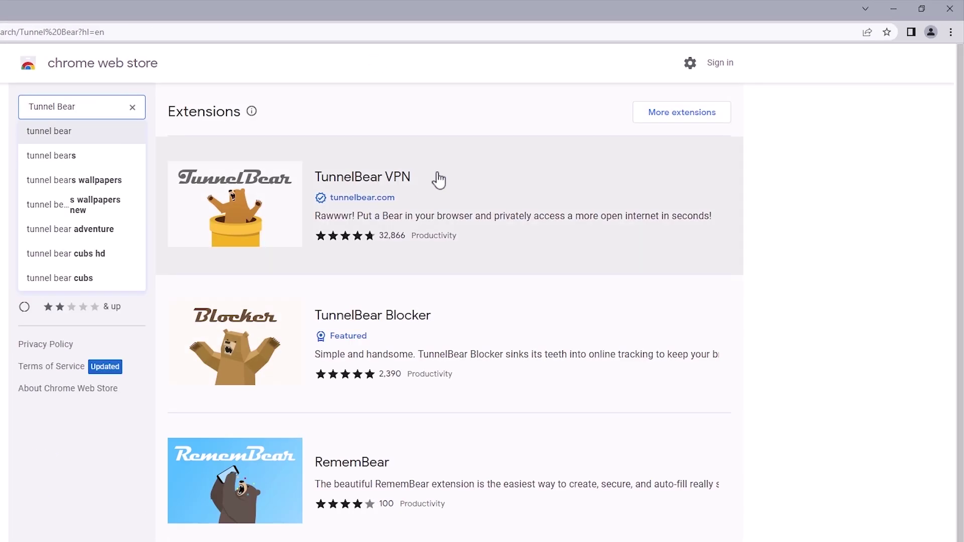
{"action": "left_click", "coordinate": [438, 180]}
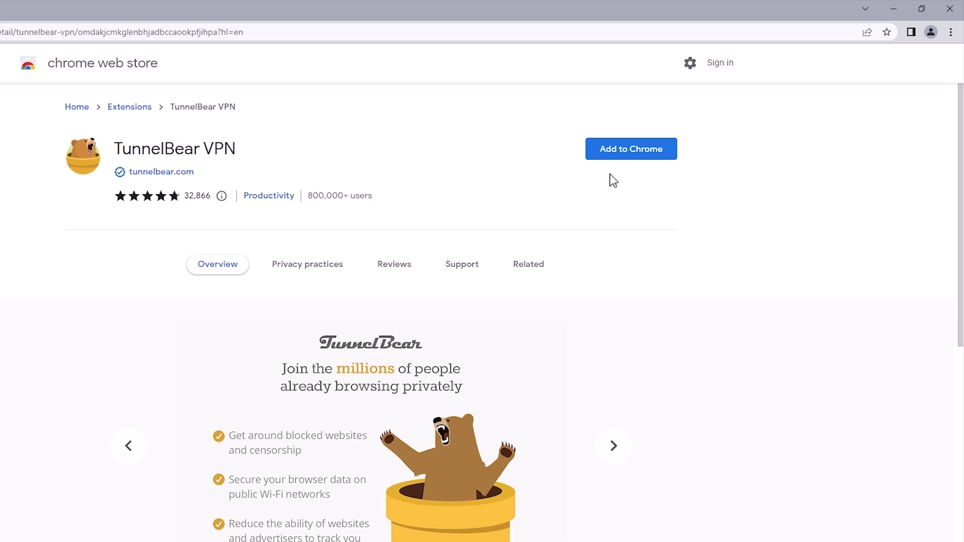
{"action": "left_click", "coordinate": [628, 157]}
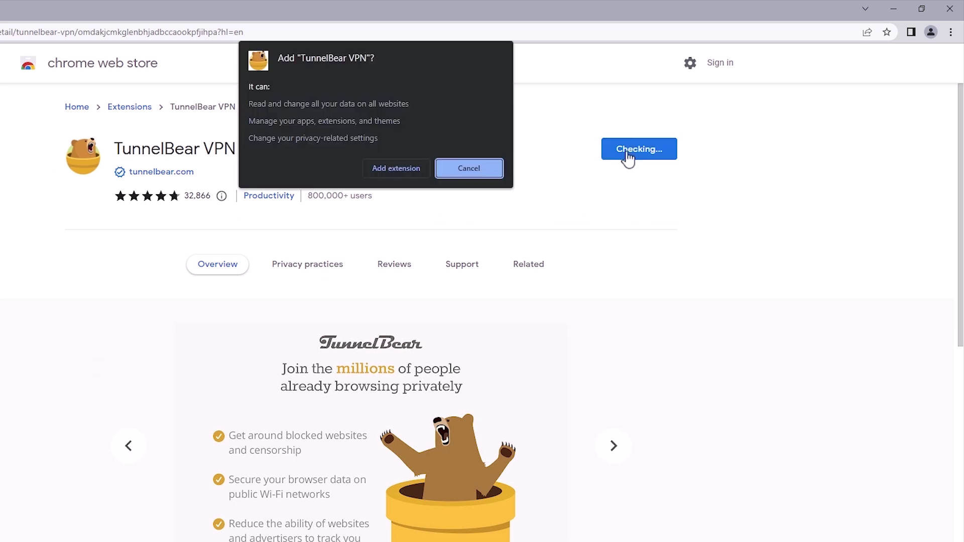
{"action": "left_click", "coordinate": [387, 170]}
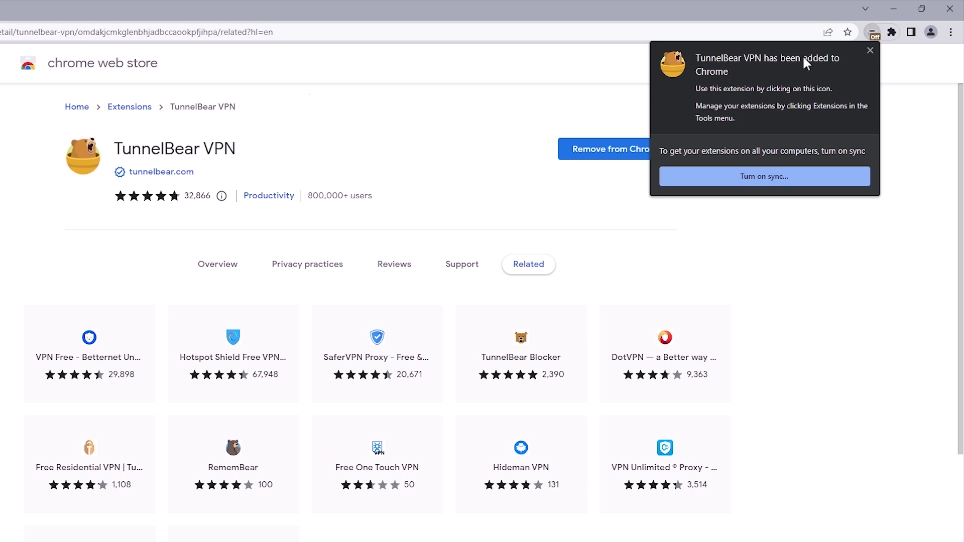
{"action": "left_click", "coordinate": [893, 36]}
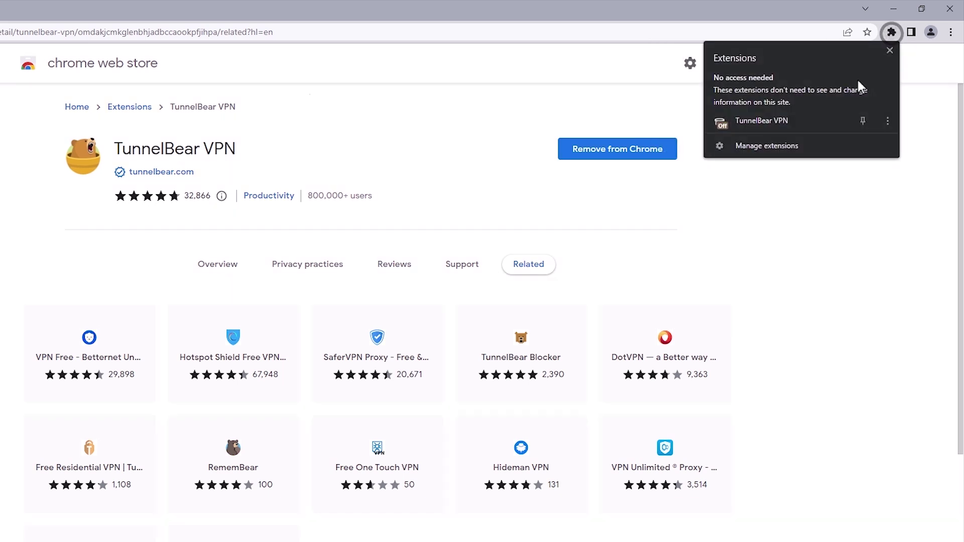
- Pin TunnelBear VPN to the toolbar and open its account sign-up form
{"action": "left_click", "coordinate": [863, 120]}
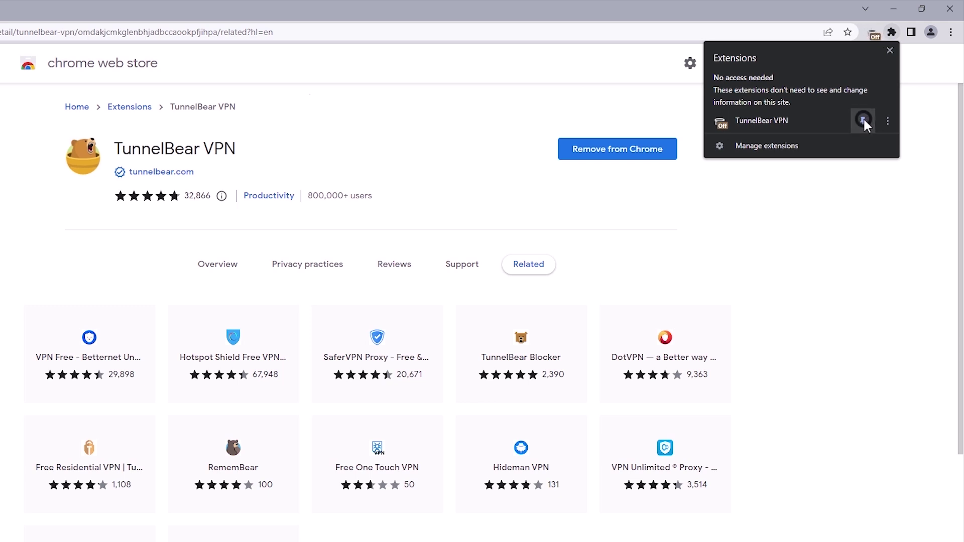
{"action": "left_click", "coordinate": [873, 32]}
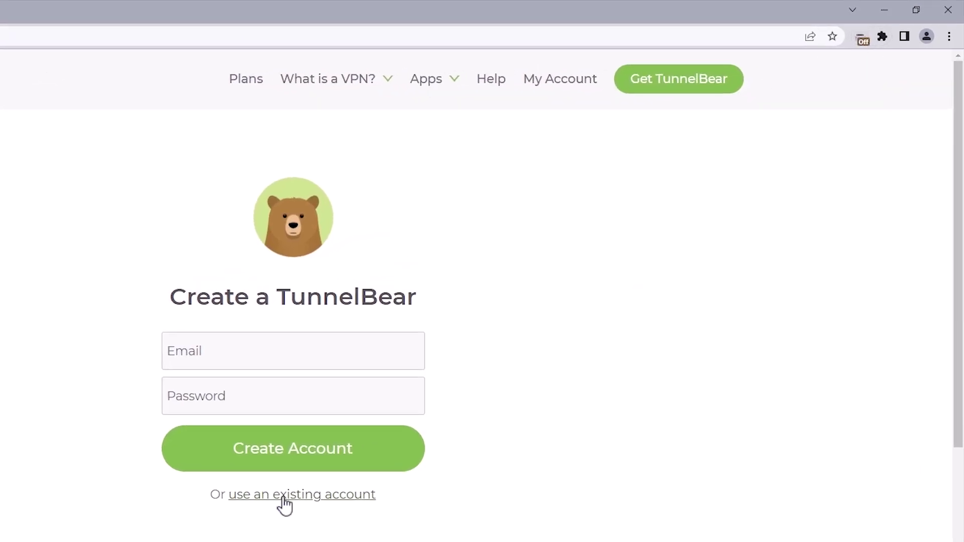
{"action": "left_click", "coordinate": [264, 355]}
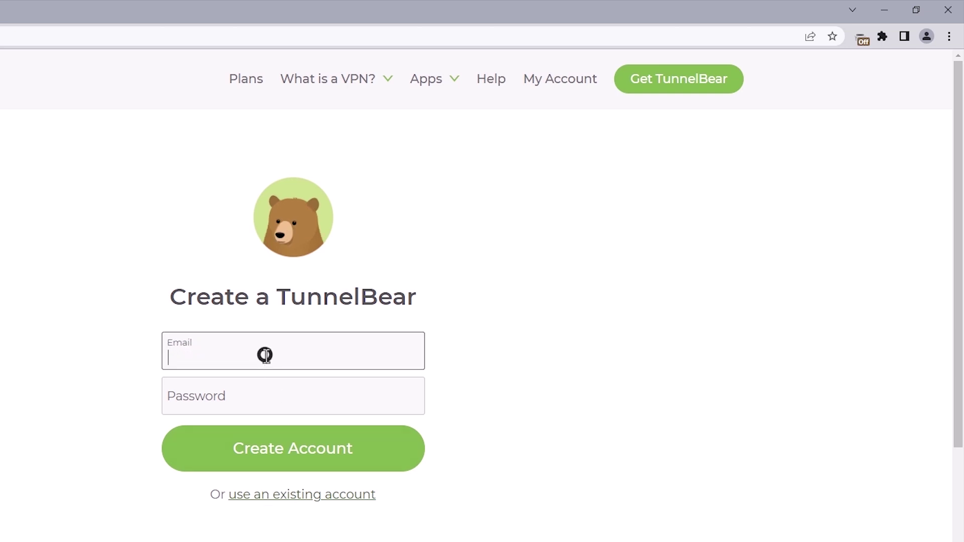
{"action": "left_click", "coordinate": [268, 401]}
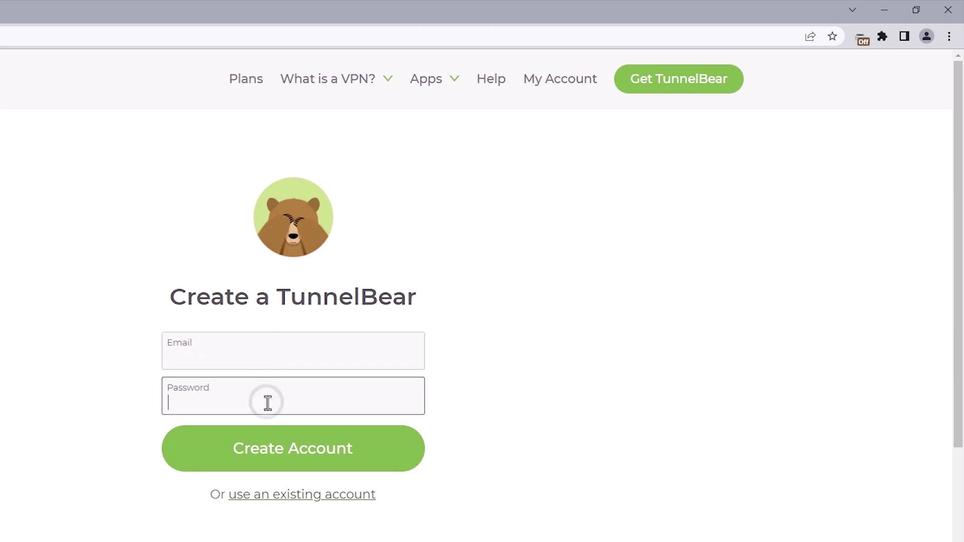
- Switch to existing-account login and log in with the autofilled email and password
{"action": "left_click", "coordinate": [284, 493]}
{"action": "left_click", "coordinate": [252, 358]}
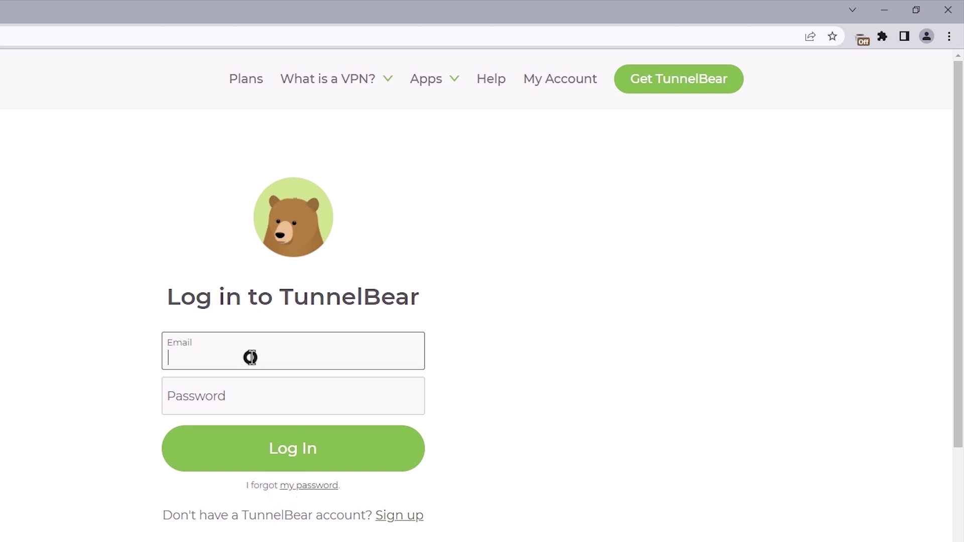
{"action": "left_click", "coordinate": [255, 387]}
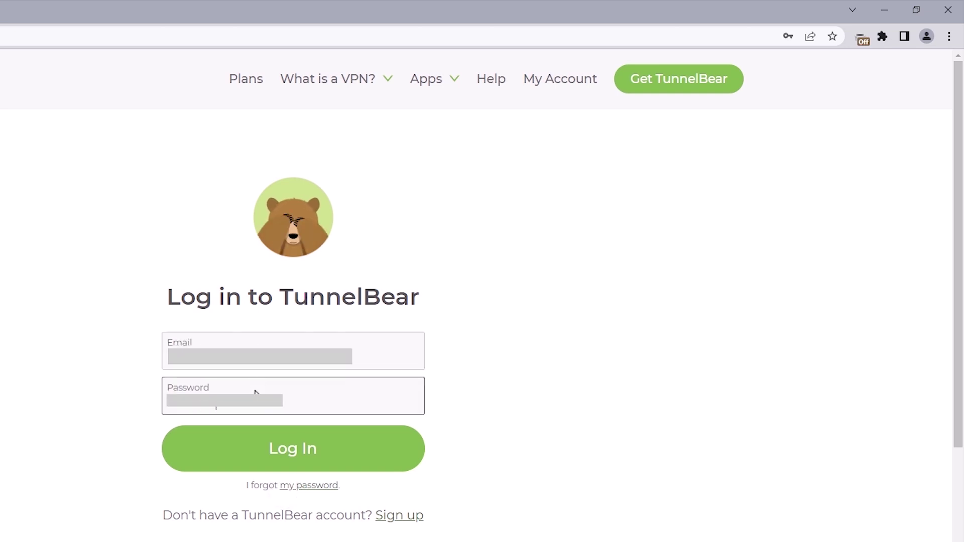
{"action": "left_click", "coordinate": [288, 457]}
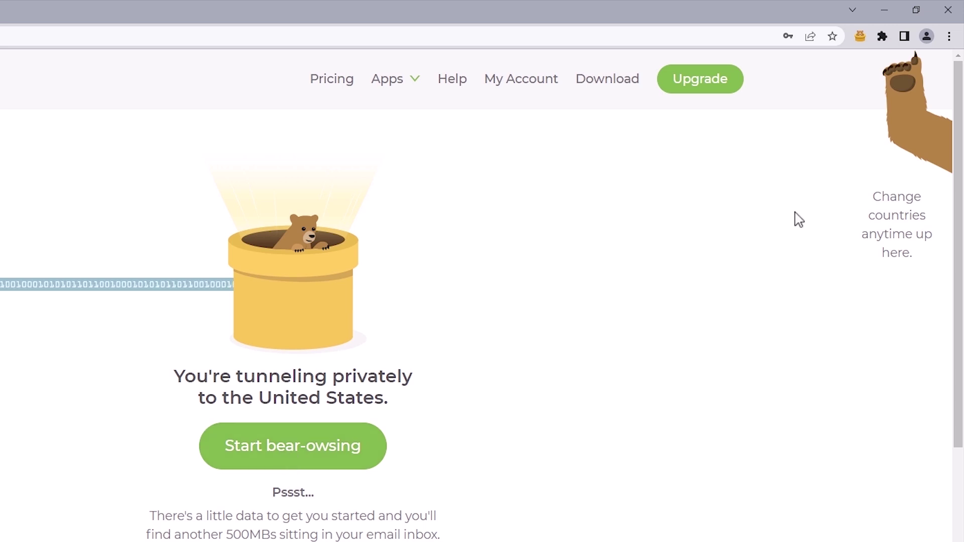
- Change TunnelBear's location from United States to Nigeria and start bear-owsing
{"action": "left_click", "coordinate": [860, 36]}
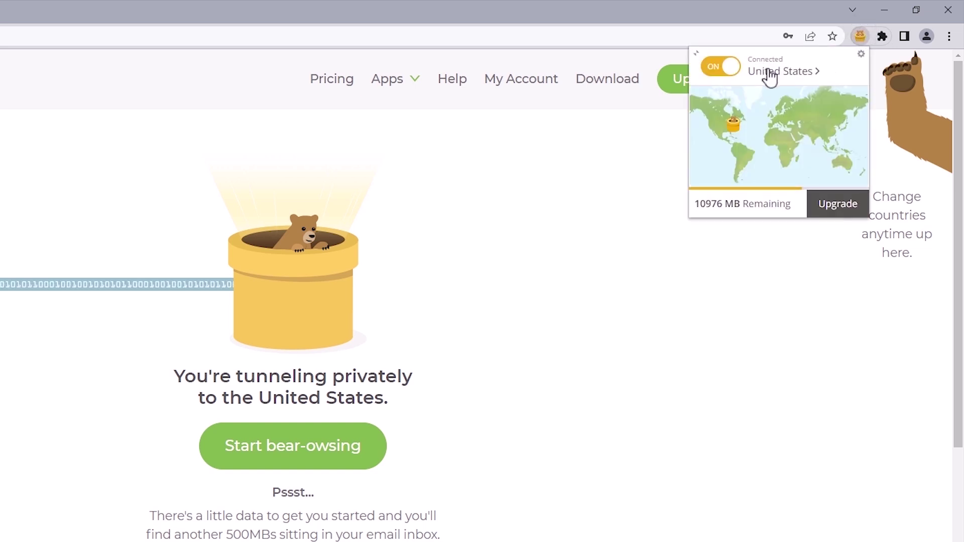
{"action": "left_click", "coordinate": [789, 75]}
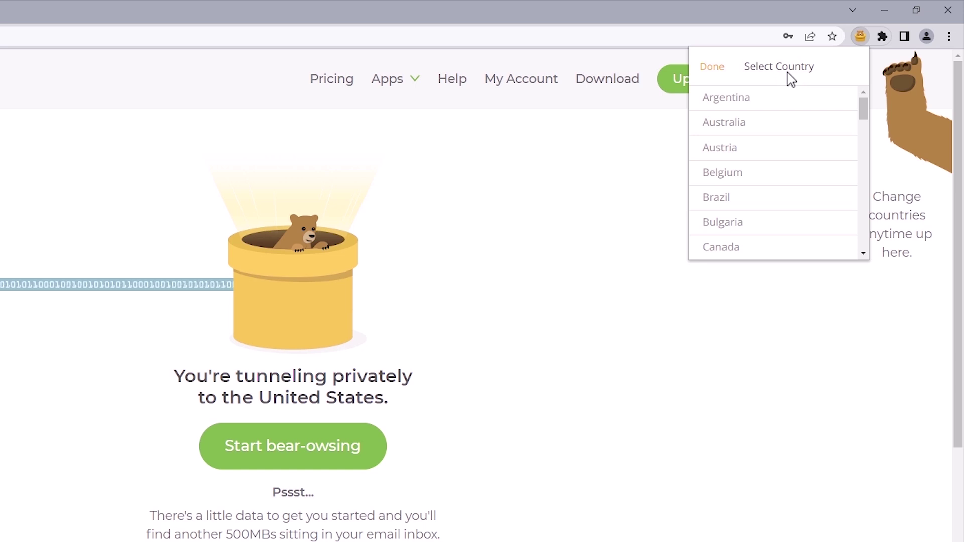
{"action": "left_click_drag", "start_coordinate": [863, 104], "coordinate": [861, 205]}
{"action": "left_click", "coordinate": [739, 121]}
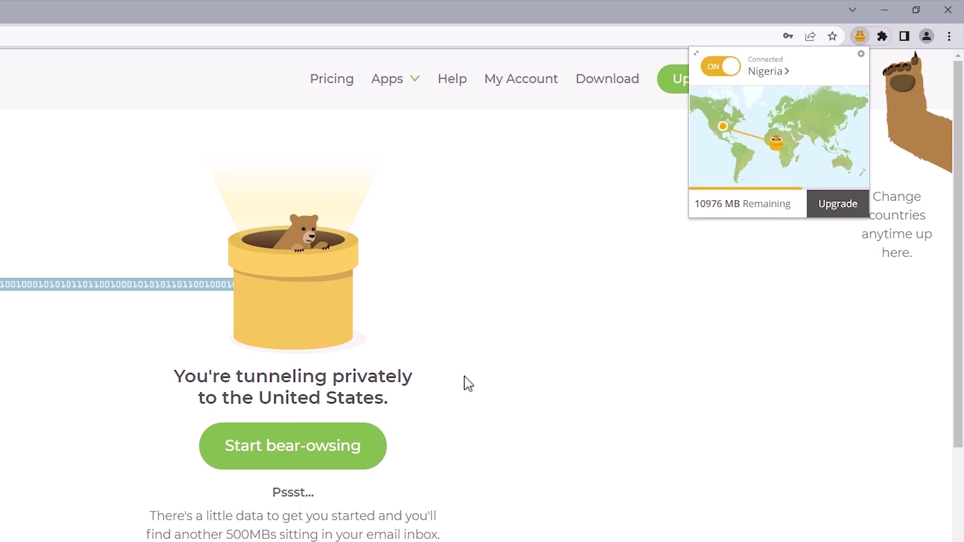
{"action": "left_click", "coordinate": [296, 452]}
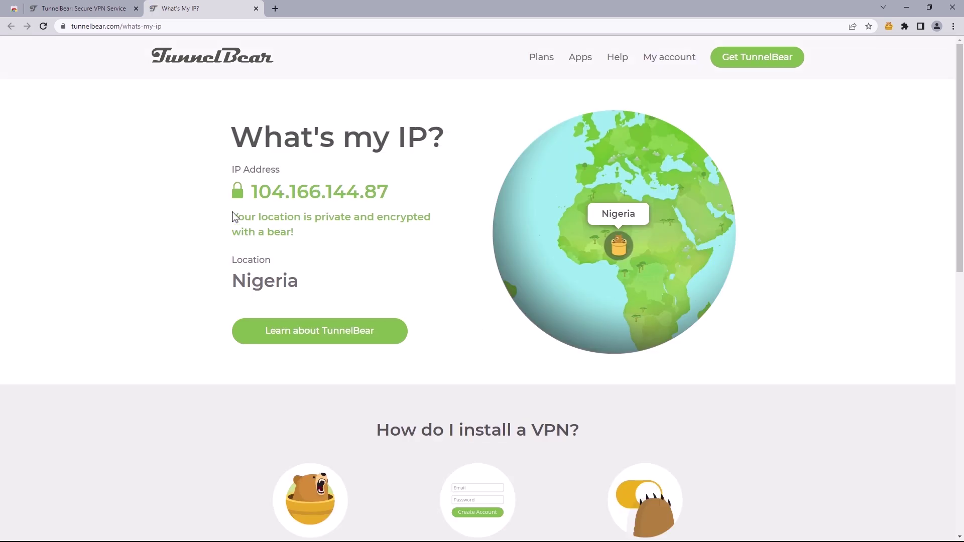
- Confirm the private Nigeria location, then log in to Facebook on a new pinned tab
{"action": "left_click_drag", "start_coordinate": [234, 214], "coordinate": [362, 235]}
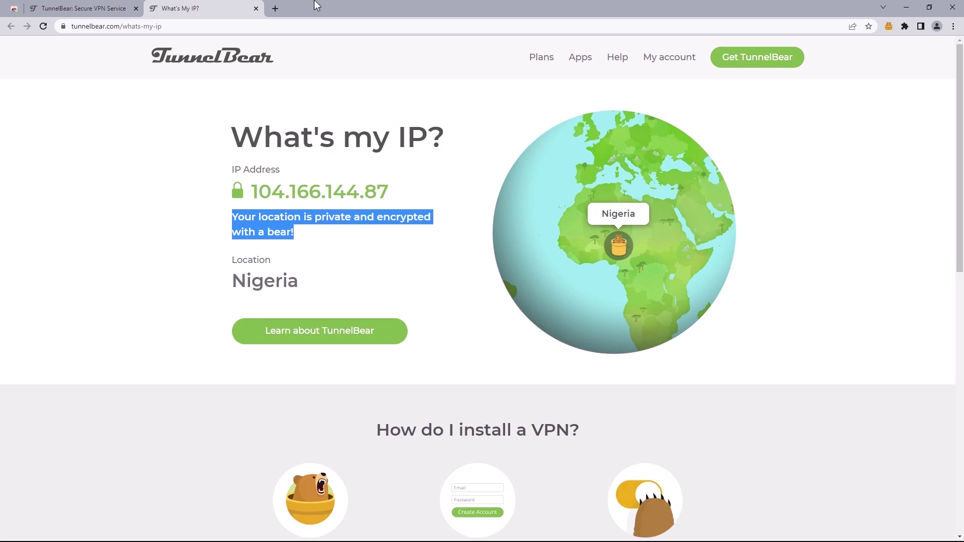
{"action": "left_click", "coordinate": [257, 10]}
{"action": "left_click", "coordinate": [36, 16]}
{"action": "right_click", "coordinate": [36, 17]}
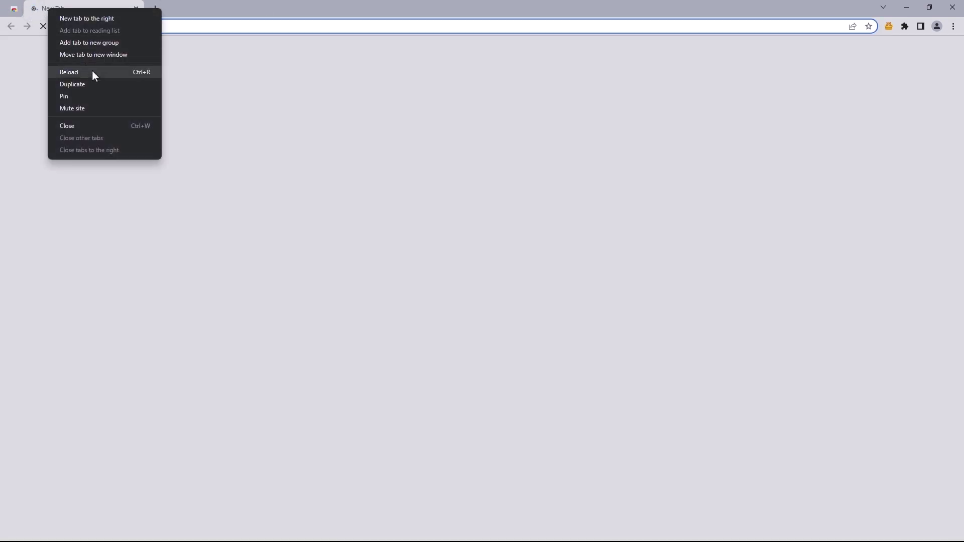
{"action": "left_click", "coordinate": [92, 91]}
{"action": "type", "text": "Facebook"}
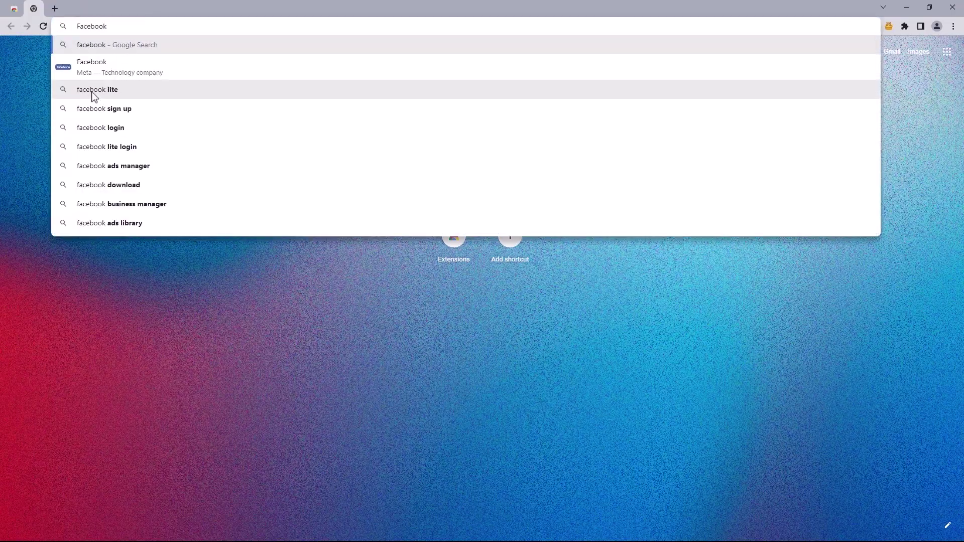
{"action": "key", "text": "Return"}
{"action": "left_click", "coordinate": [627, 187]}
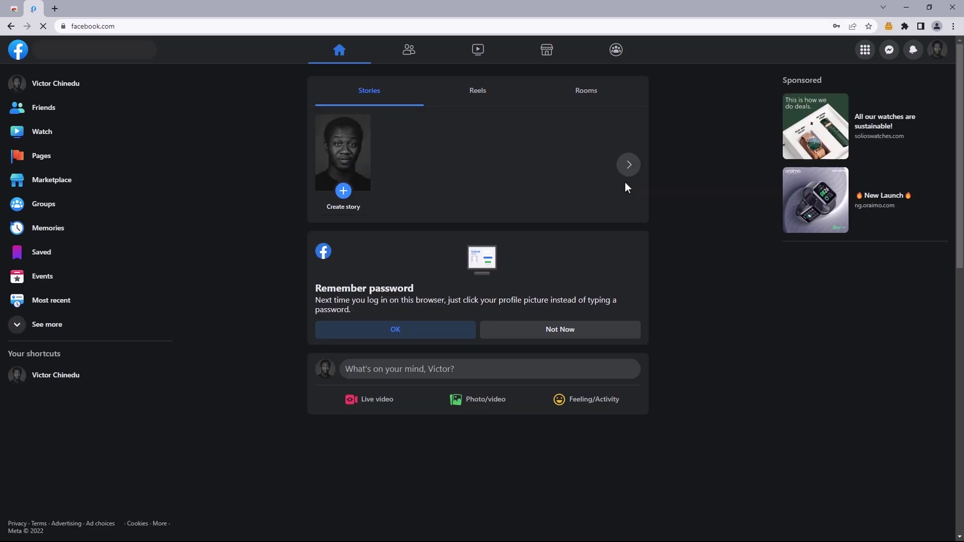
- Open another blank tab and pin it
{"action": "left_click", "coordinate": [54, 9]}
{"action": "right_click", "coordinate": [54, 9]}
{"action": "left_click", "coordinate": [81, 95]}
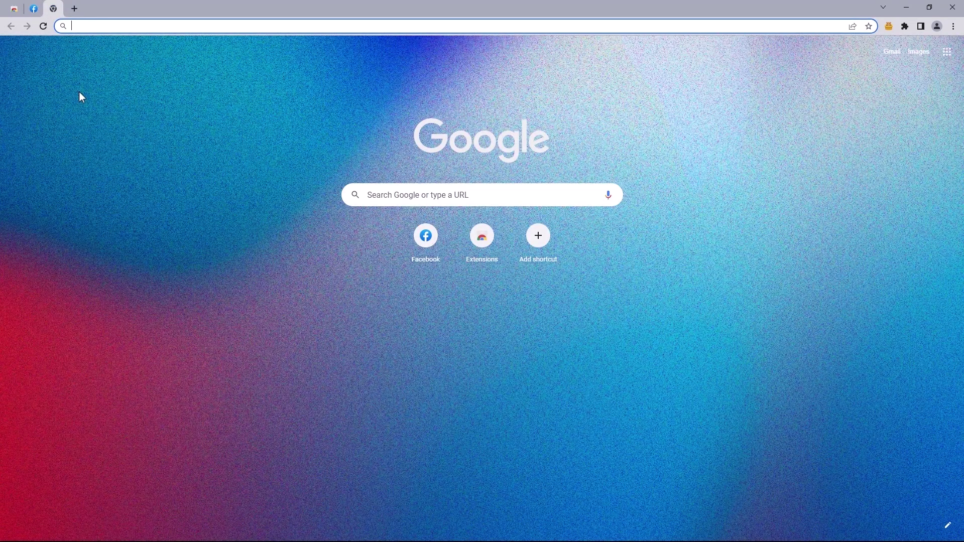
- At business.facebook.com/create, submit a new account with the business name and business email
{"action": "type", "text": "Business."}
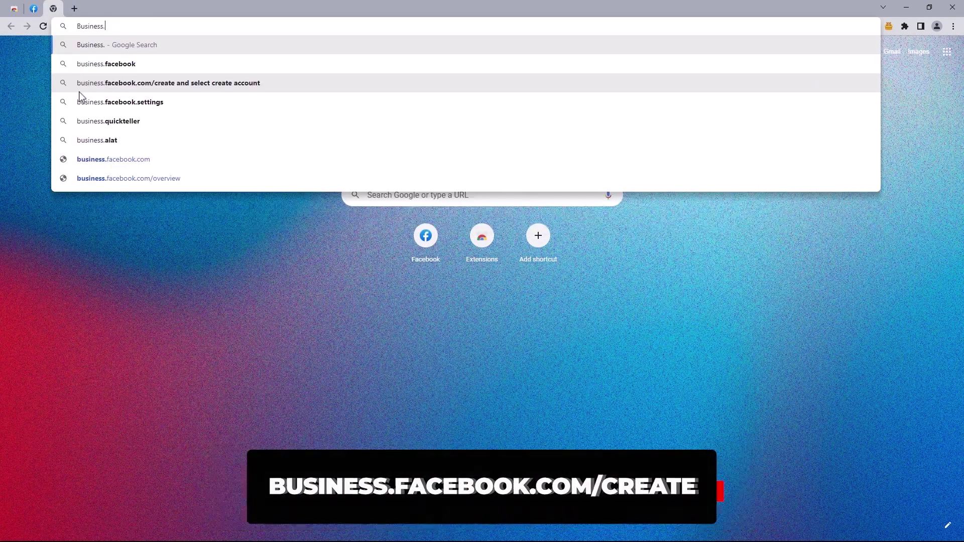
{"action": "type", "text": "facebook.com/create"}
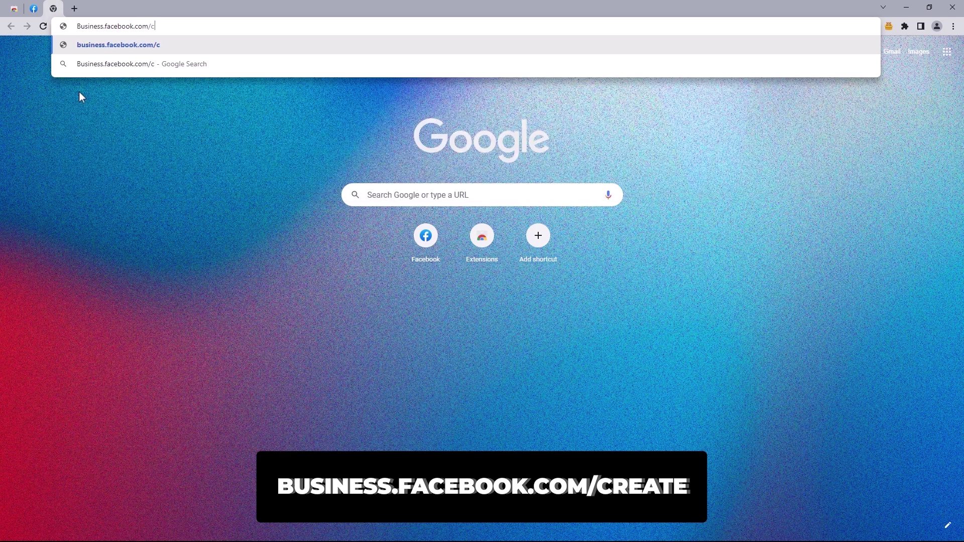
{"action": "key", "text": "Return"}
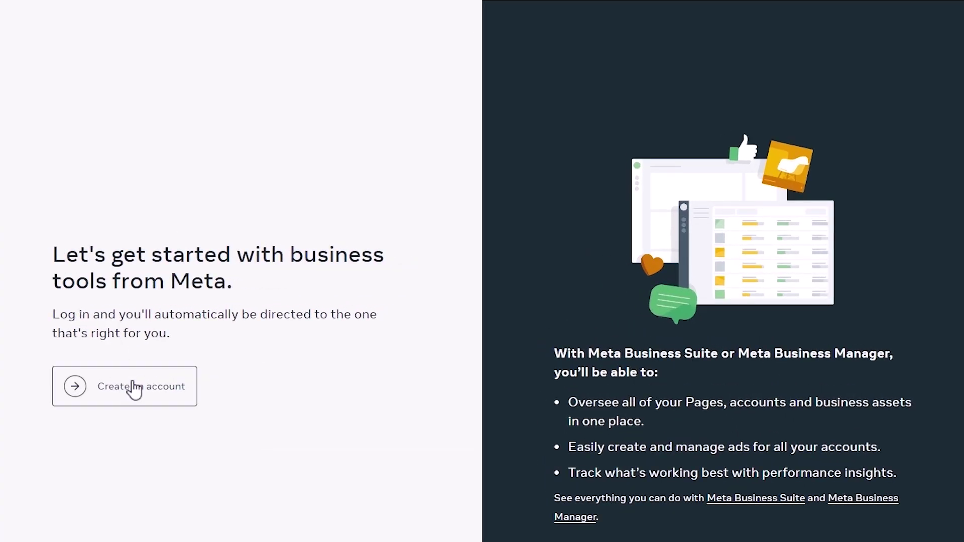
{"action": "left_click", "coordinate": [189, 370]}
{"action": "left_click", "coordinate": [414, 185]}
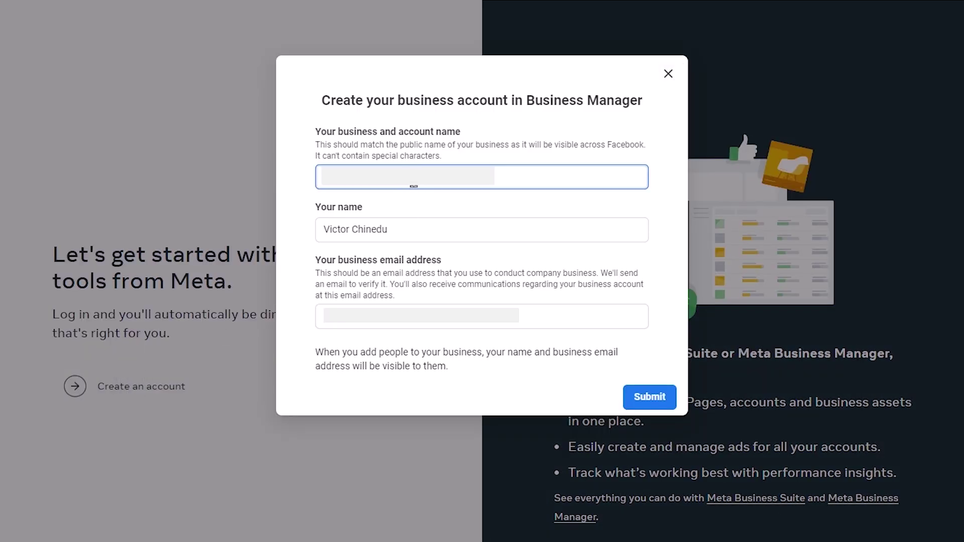
{"action": "left_click", "coordinate": [383, 323]}
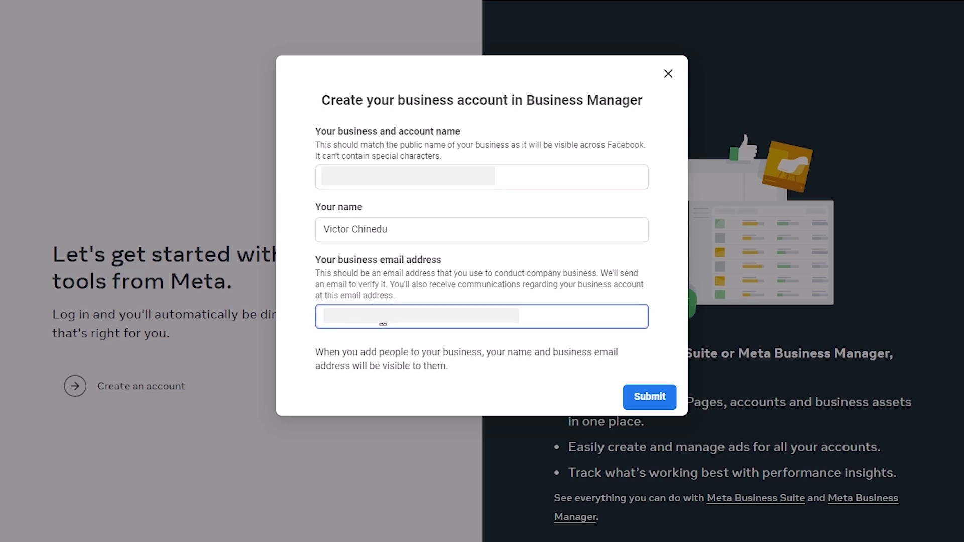
{"action": "left_click", "coordinate": [649, 396]}
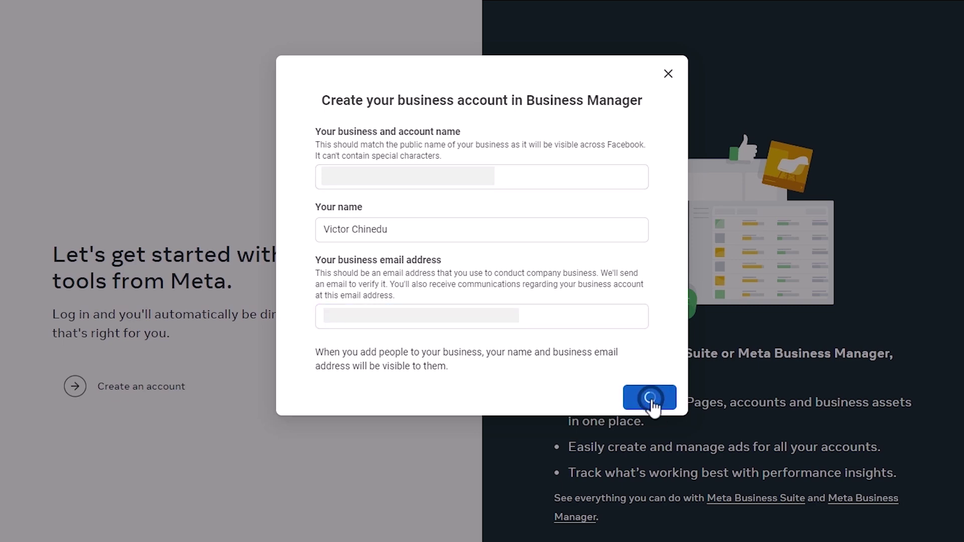